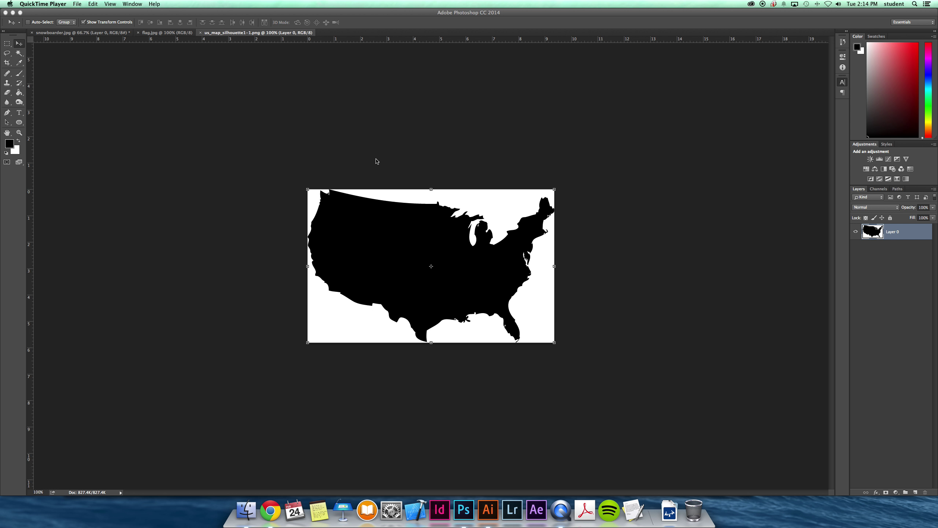
# Bring Photoshop forward and switch between the flag.jpg and us_map_silhouette1-1.png documents.
pyautogui.press('XF86AudioRaiseVolume')
pyautogui.click(158, 34)
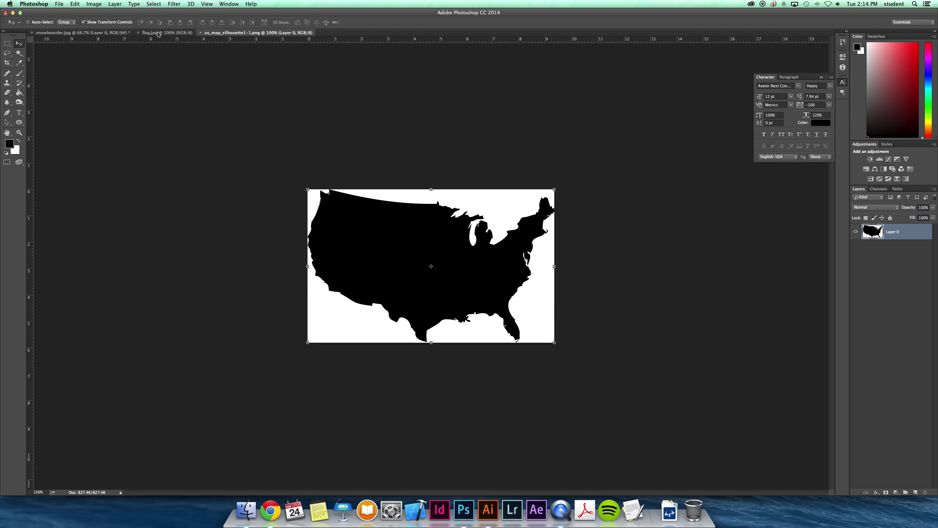
pyautogui.click(158, 33)
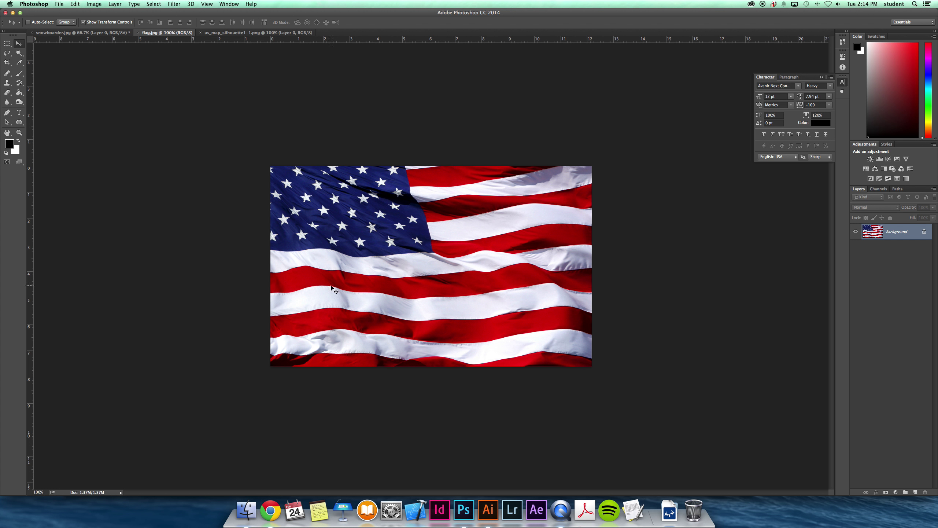
pyautogui.click(236, 33)
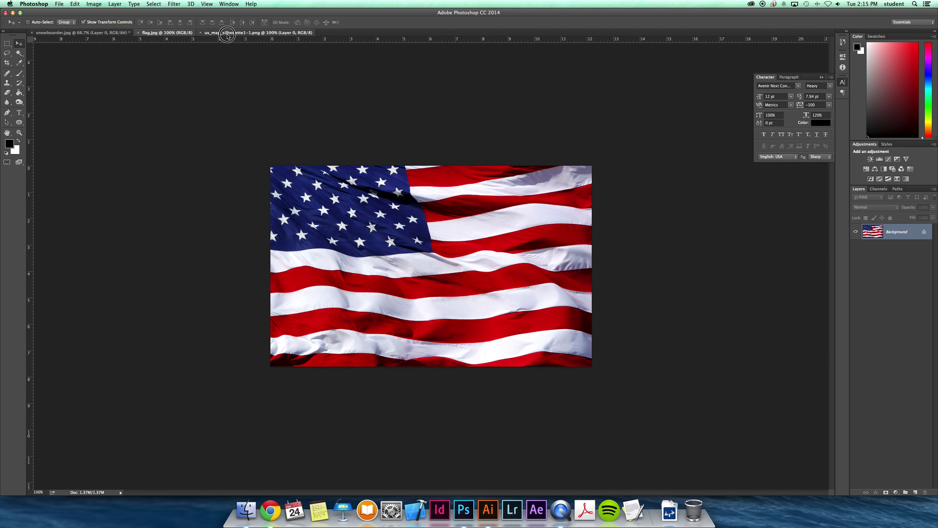
pyautogui.click(167, 33)
# Open the flag's Background layer context menu, glance at the map, and return to flag.jpg.
pyautogui.rightClick(905, 231)
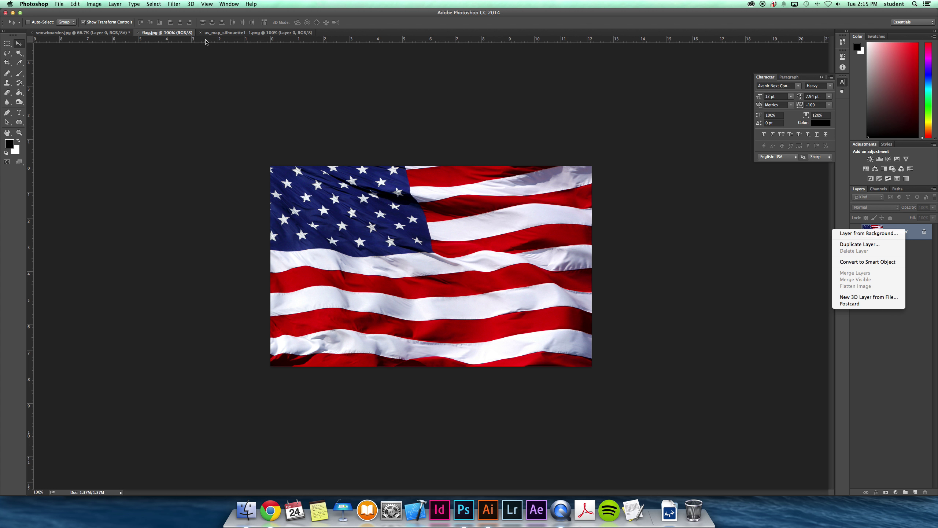
pyautogui.click(212, 33)
pyautogui.click(223, 34)
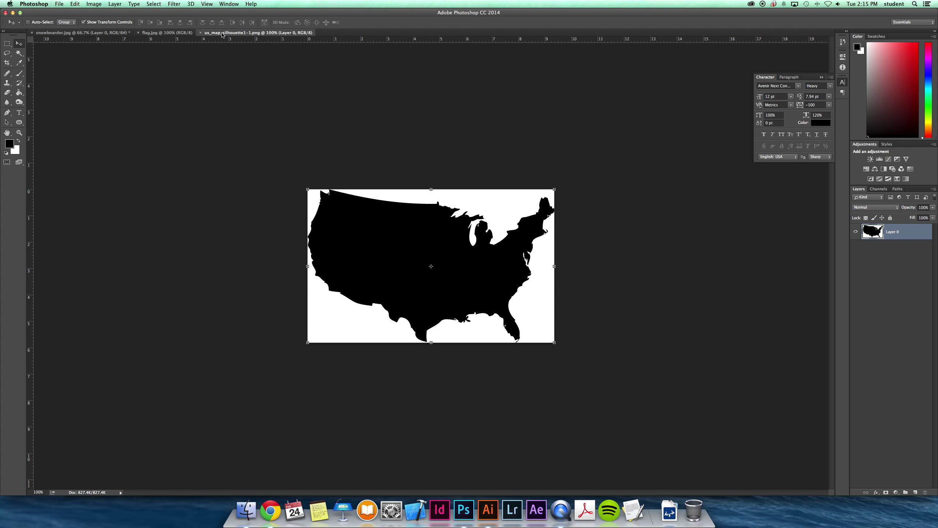
pyautogui.click(176, 34)
# Duplicate the flag's Background layer into us_map_silhouette1-1.png and view that document.
pyautogui.rightClick(876, 232)
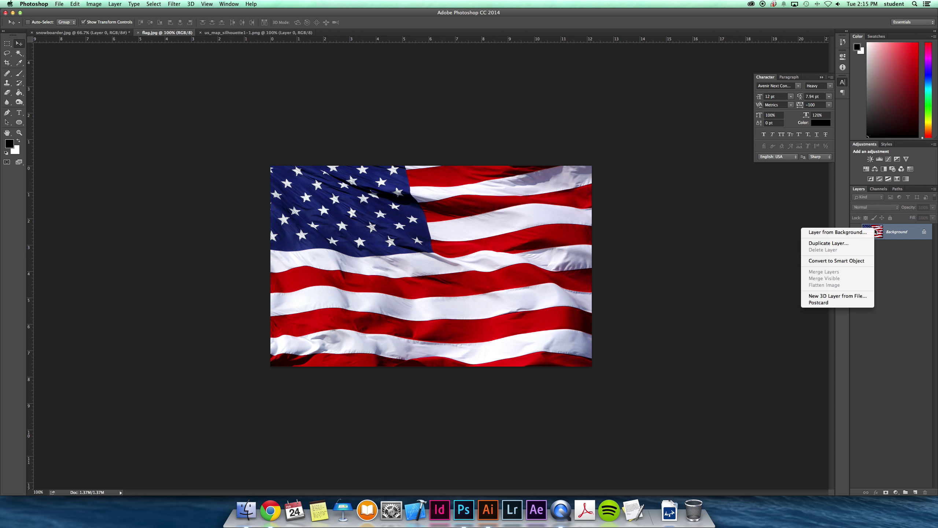
pyautogui.click(846, 245)
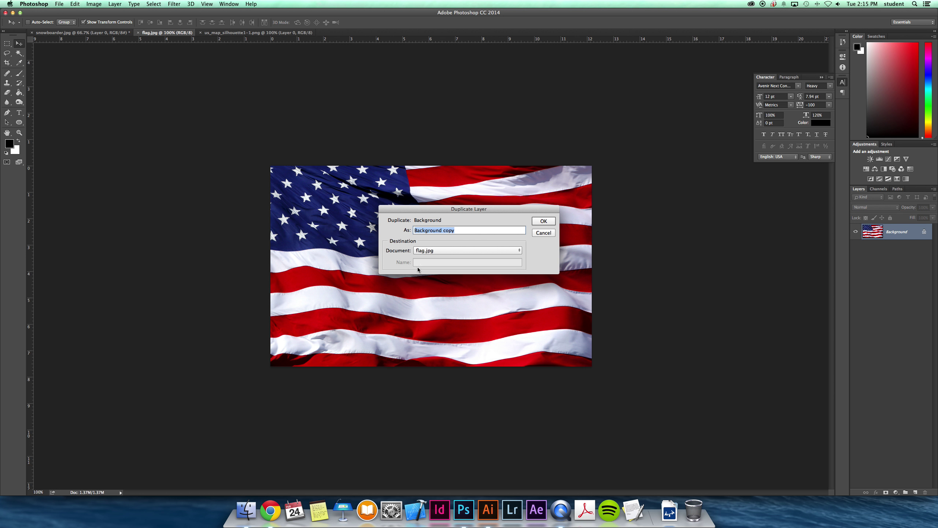
pyautogui.click(458, 249)
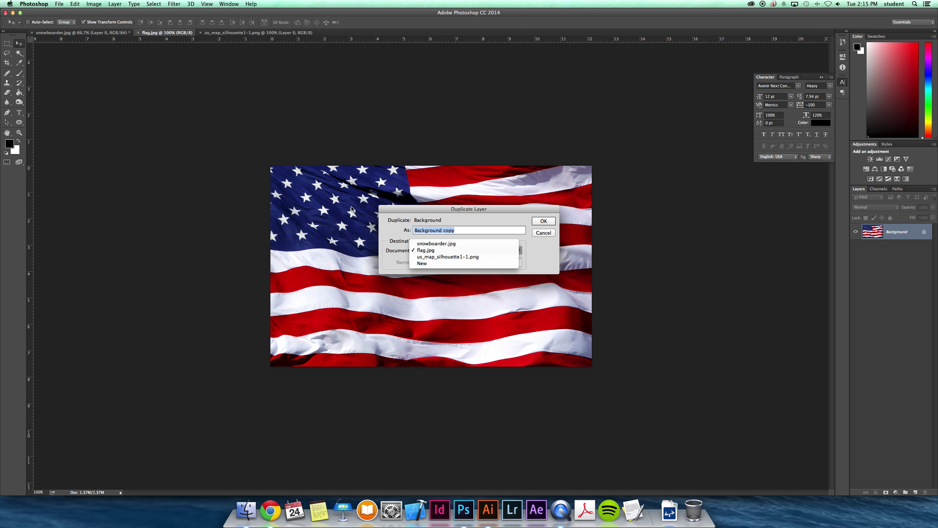
pyautogui.click(451, 257)
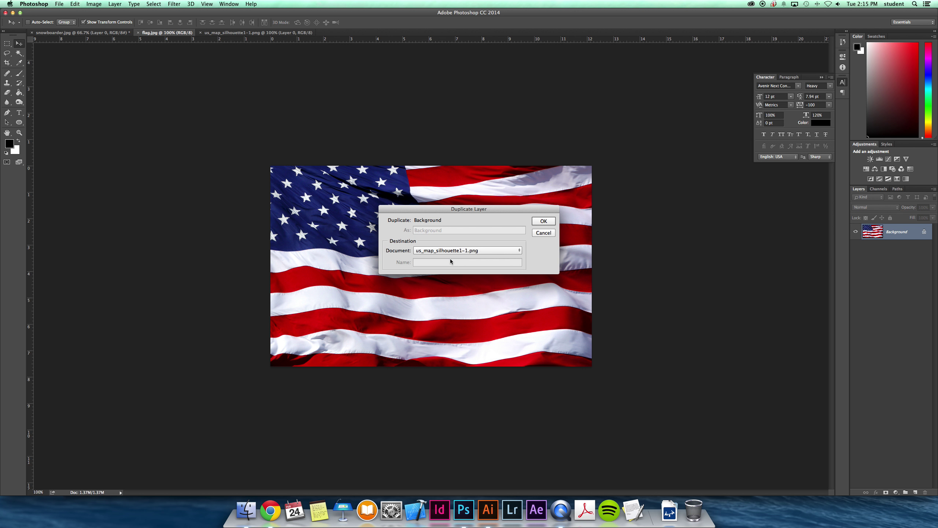
pyautogui.click(544, 221)
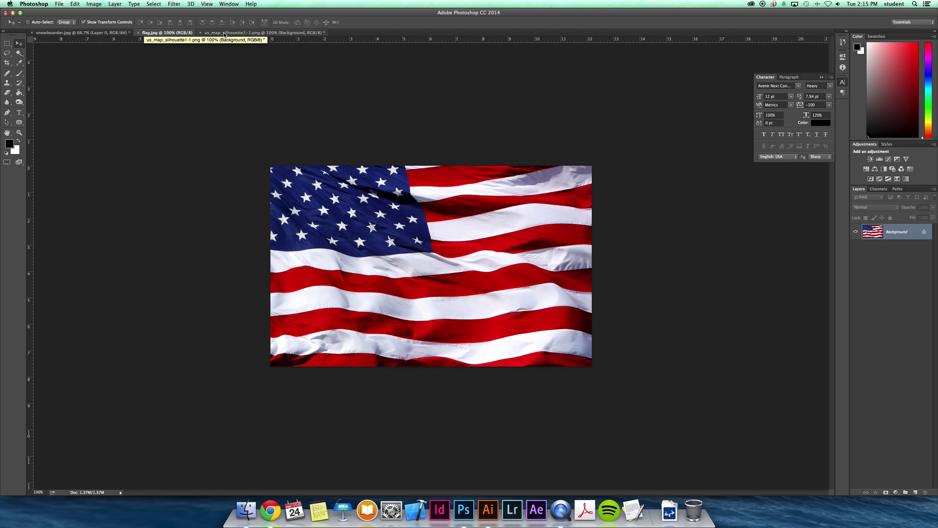
pyautogui.click(224, 33)
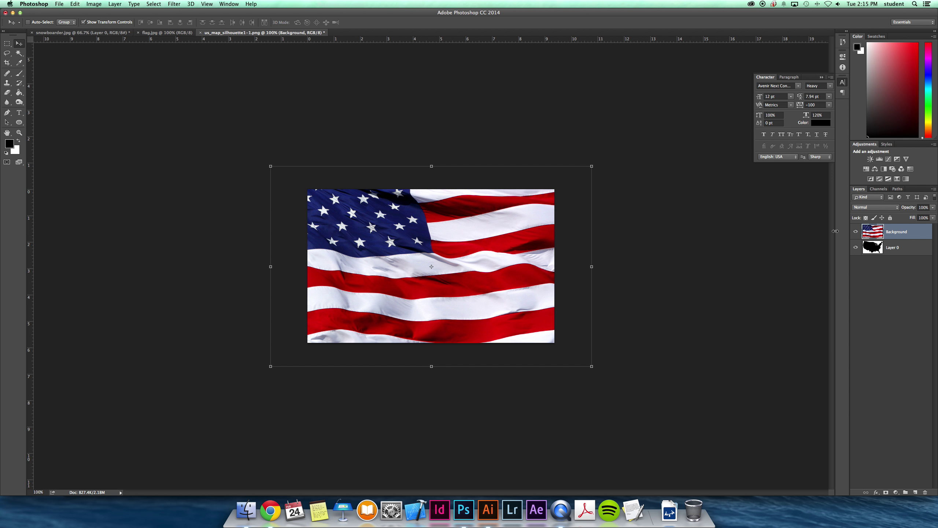
# Hide the flag layer and delete Layer 0's white background using the Magic Wand.
pyautogui.click(856, 232)
pyautogui.click(911, 252)
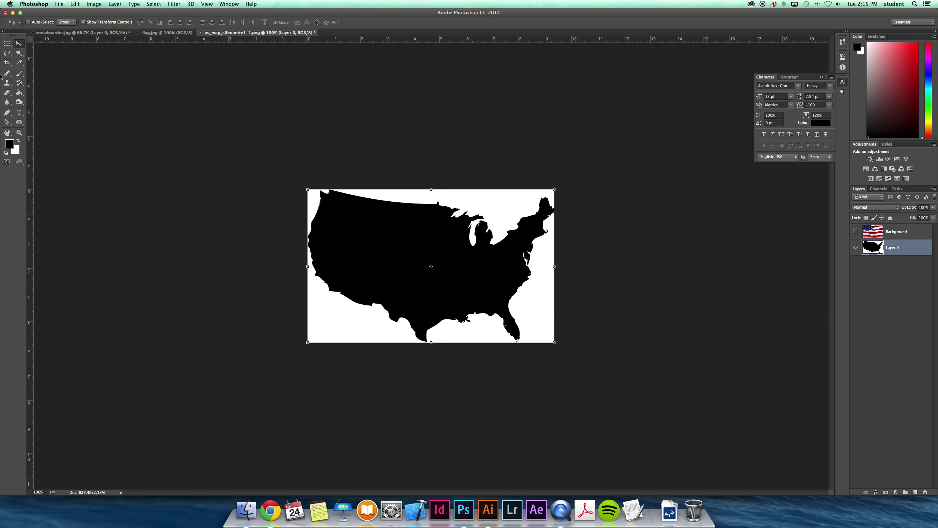
pyautogui.click(19, 53)
pyautogui.click(485, 203)
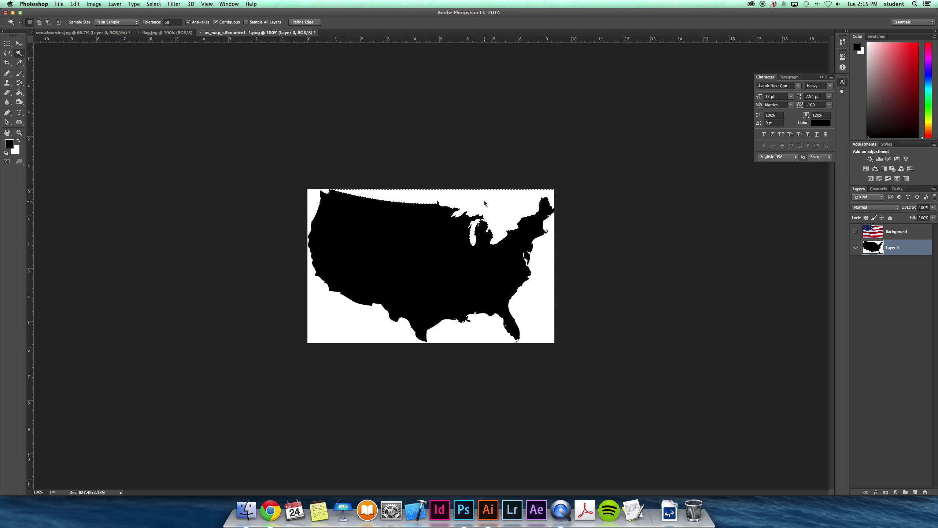
pyautogui.press('Delete')
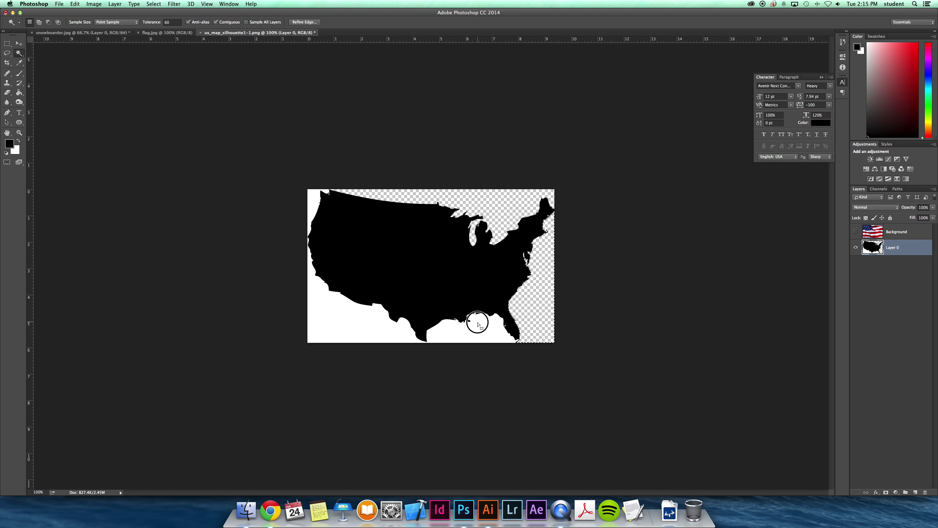
# Delete the leftover top-left white patch, deselect, and check the map edges.
pyautogui.click(310, 202)
pyautogui.press('Delete')
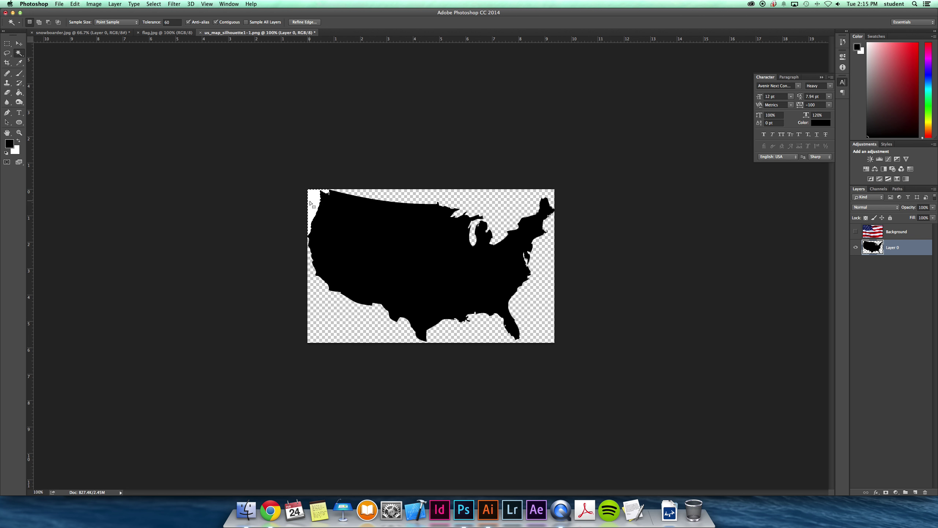
pyautogui.press('super+d')
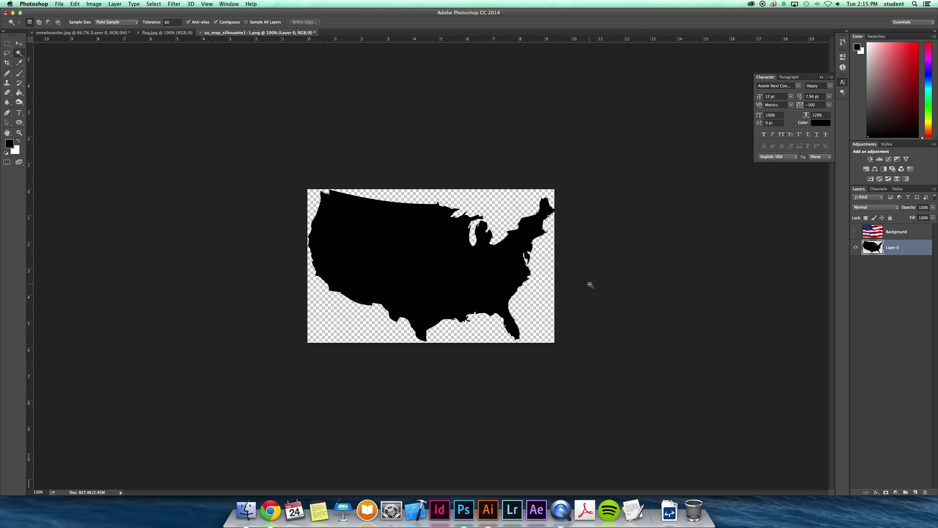
pyautogui.press('super+equal')
pyautogui.press('super+minus')
# Show and select the flag layer again, looking through the Layer menu and its context menu.
pyautogui.click(856, 233)
pyautogui.click(901, 229)
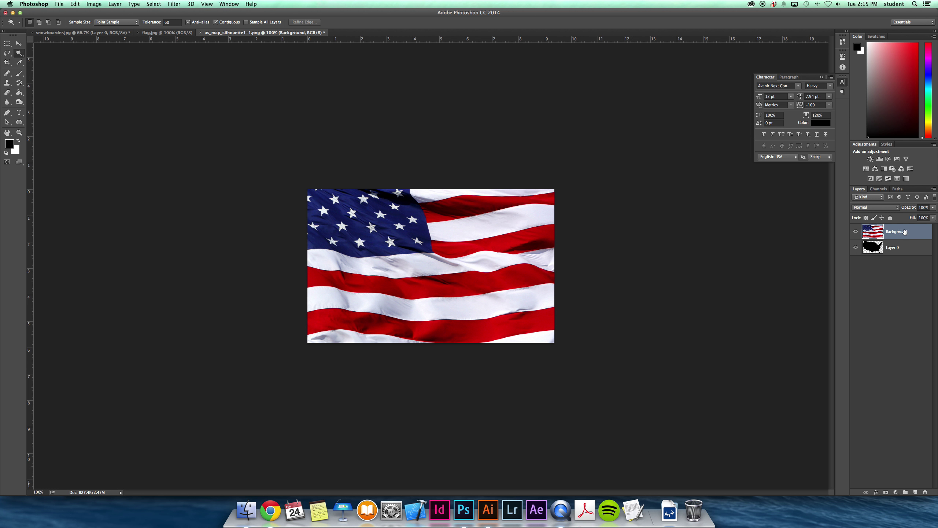
pyautogui.click(114, 4)
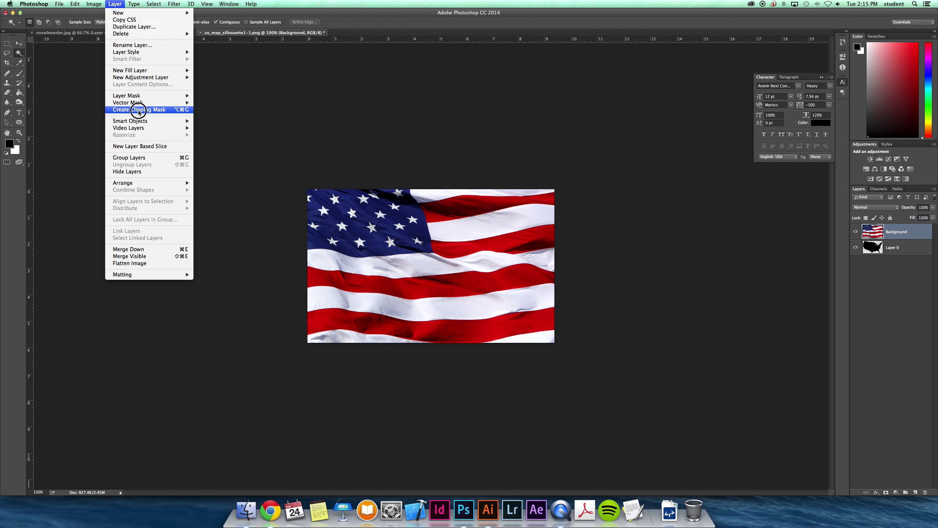
pyautogui.click(893, 317)
pyautogui.rightClick(893, 232)
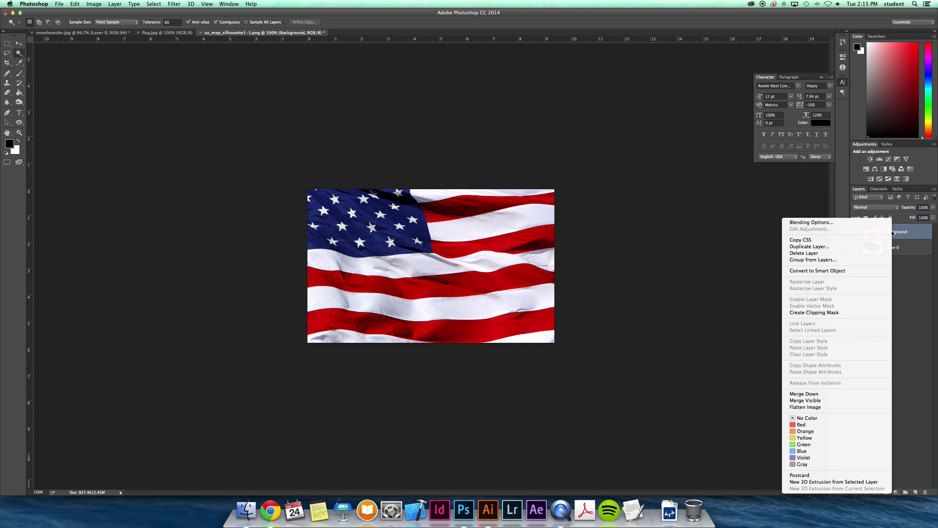
pyautogui.click(795, 317)
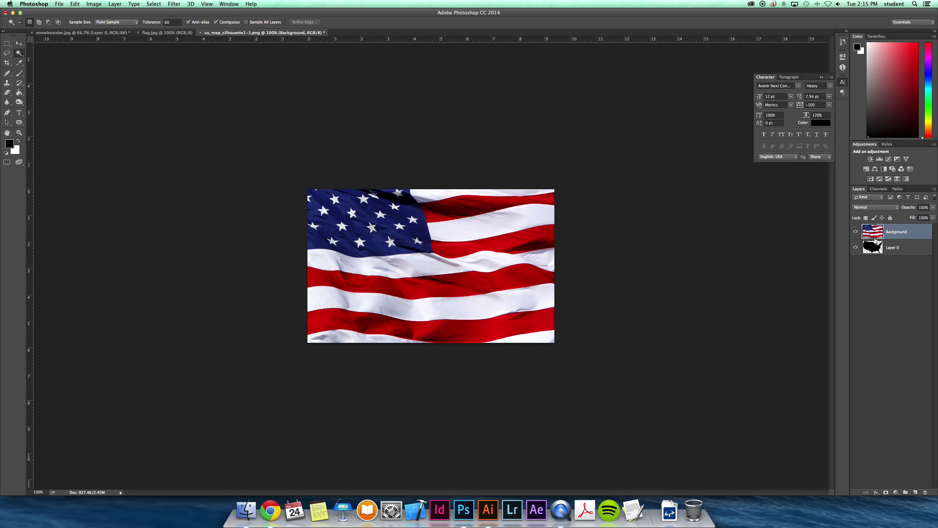
# Clip the flag into the US map shape, then release the clipping mask.
pyautogui.rightClick(912, 234)
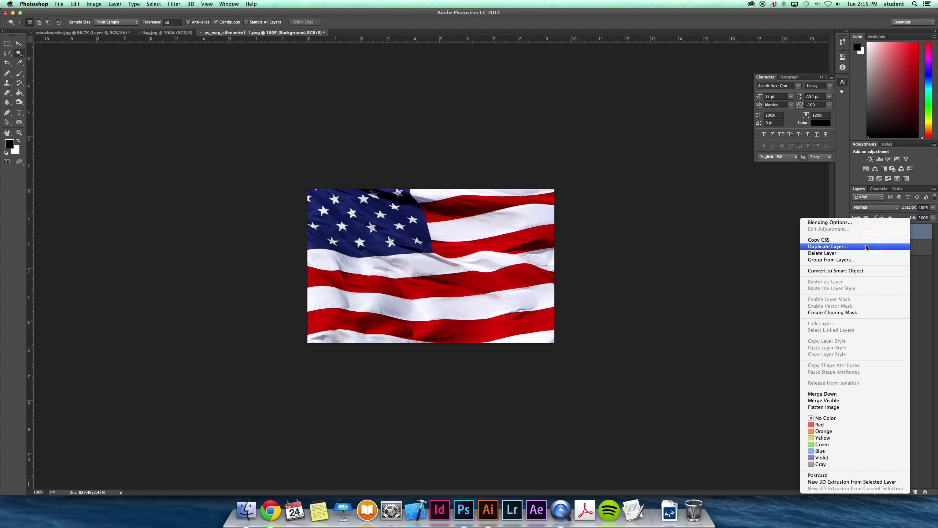
pyautogui.click(862, 312)
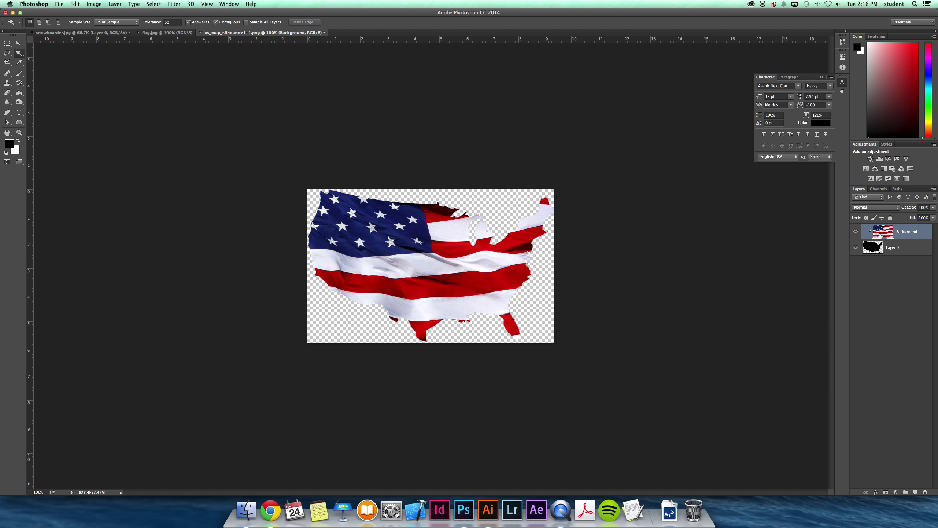
pyautogui.rightClick(880, 233)
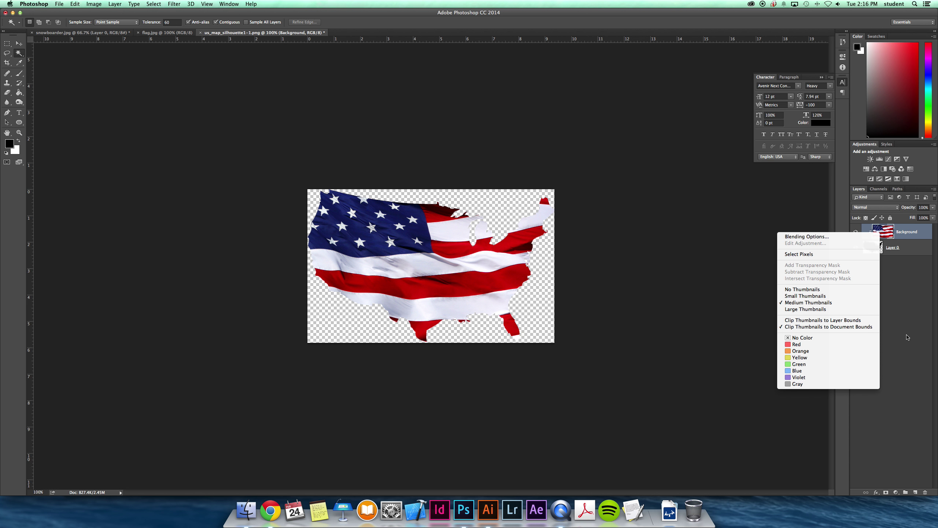
pyautogui.click(909, 323)
pyautogui.rightClick(912, 236)
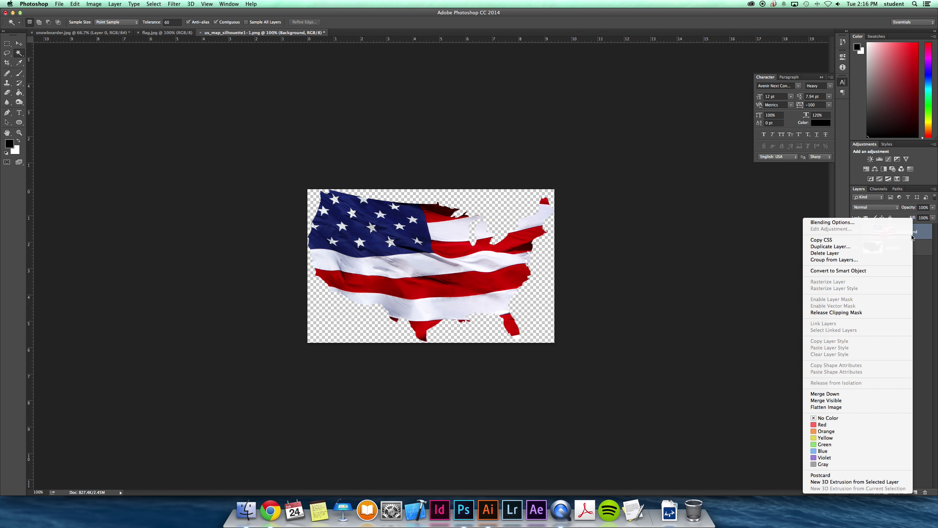
pyautogui.click(867, 312)
pyautogui.rightClick(889, 231)
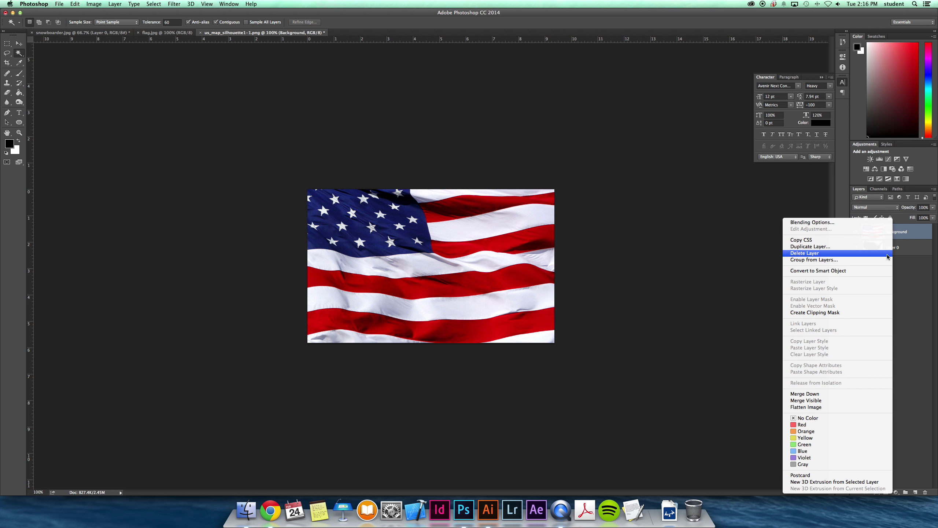
# Re-clip the flag to the map, nudge it slightly right, and close the map document.
pyautogui.click(846, 313)
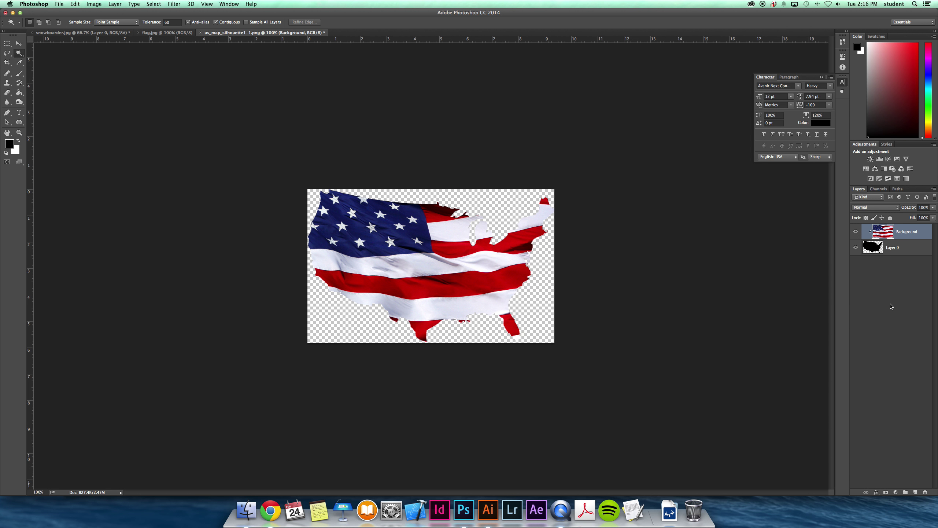
pyautogui.click(19, 43)
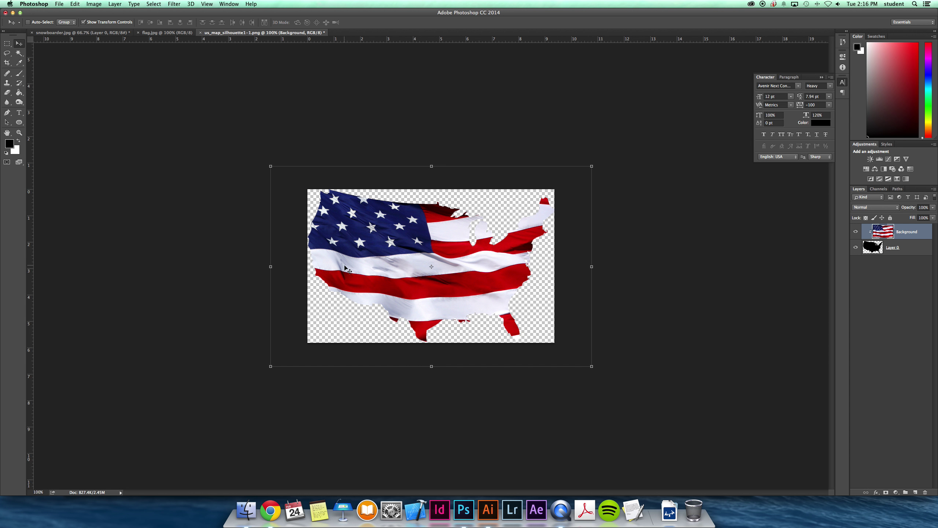
pyautogui.moveTo(362, 277)
pyautogui.mouseDown()
pyautogui.moveTo(350, 268)
pyautogui.moveTo(376, 278)
pyautogui.moveTo(364, 275)
pyautogui.moveTo(398, 268)
pyautogui.moveTo(342, 262)
pyautogui.moveTo(369, 258)
pyautogui.moveTo(366, 275)
pyautogui.moveTo(361, 261)
pyautogui.mouseUp()
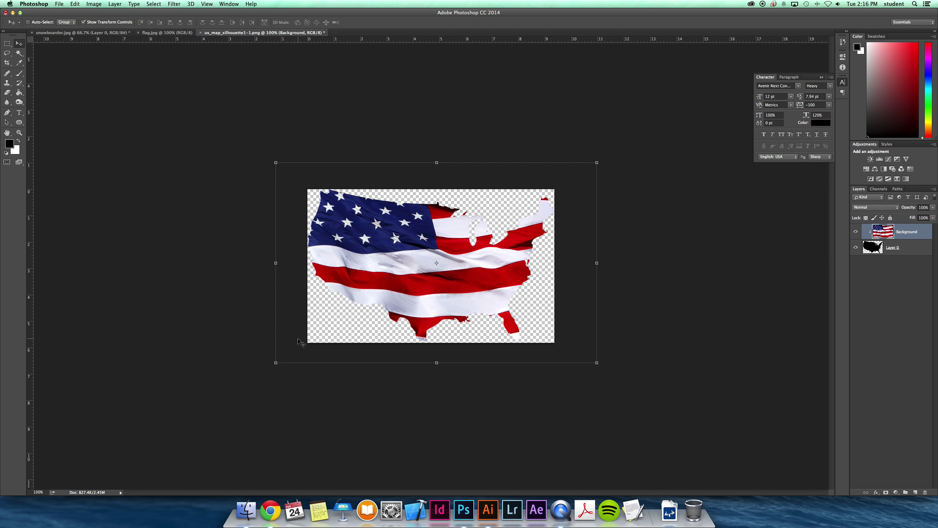
pyautogui.click(200, 33)
# Discard the map changes, close flag.jpg, and move the SNOW BOARD layer below Layer 0.
pyautogui.click(441, 167)
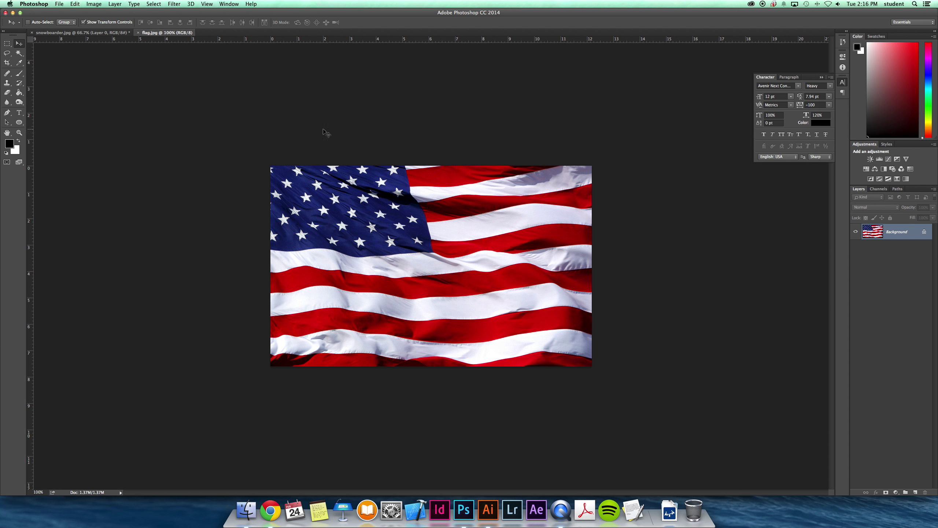
pyautogui.click(139, 34)
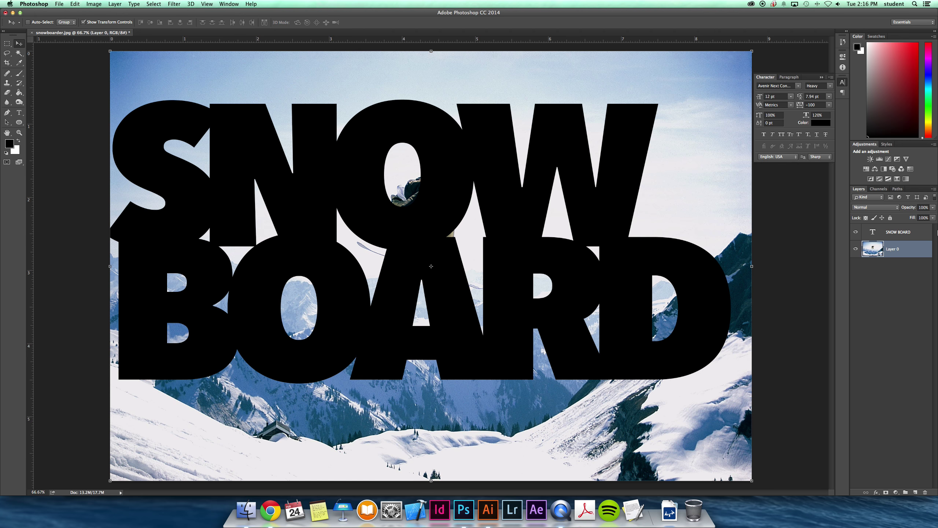
pyautogui.click(909, 235)
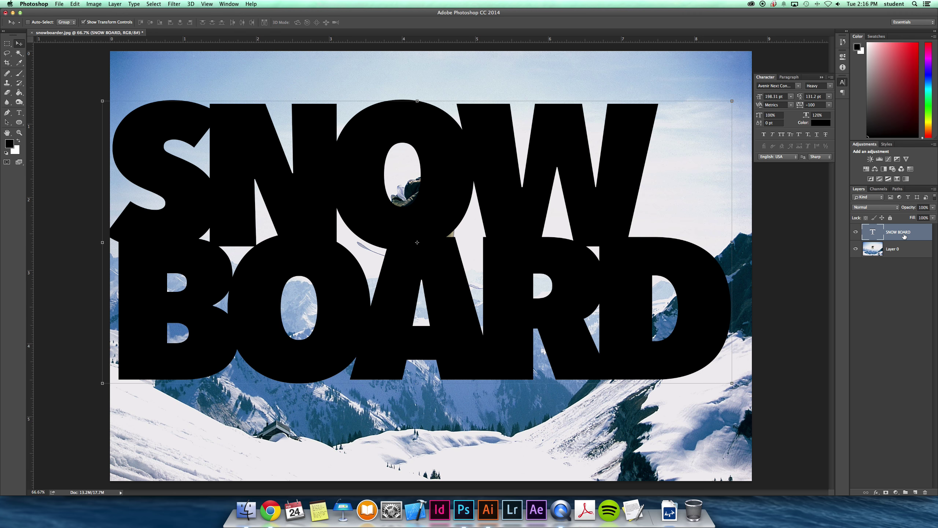
pyautogui.moveTo(903, 237); pyautogui.dragTo(904, 261)
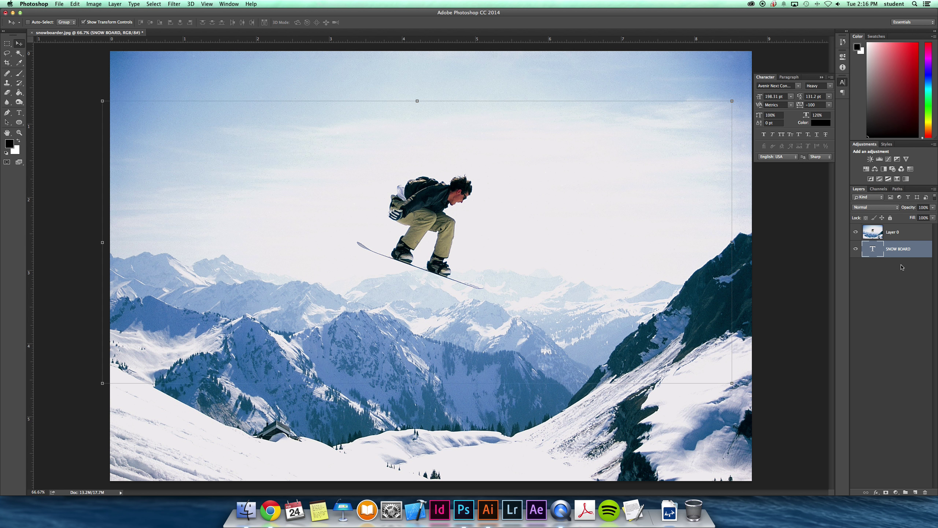
# Clip the snowboarder Layer 0 into the SNOW BOARD text and shift it slightly down-left.
pyautogui.click(901, 231)
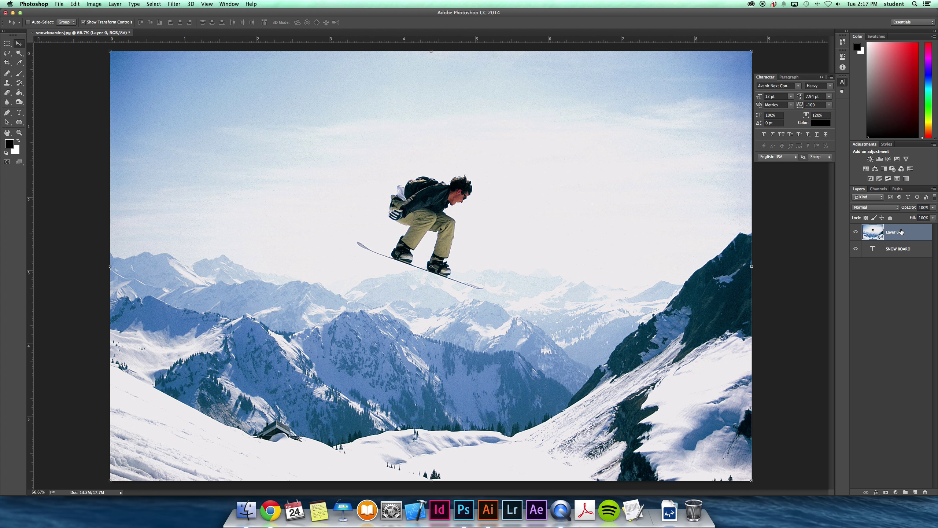
pyautogui.rightClick(902, 231)
pyautogui.click(822, 313)
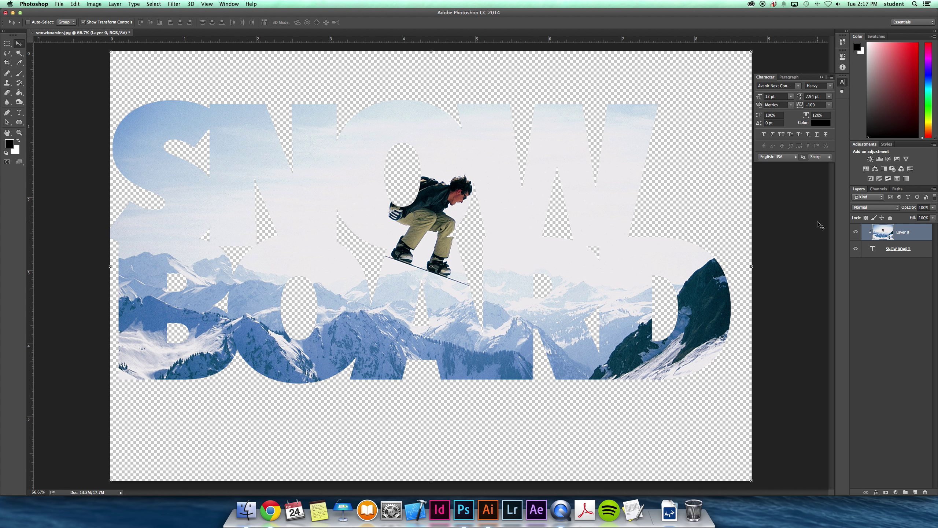
pyautogui.moveTo(444, 202); pyautogui.dragTo(434, 217)
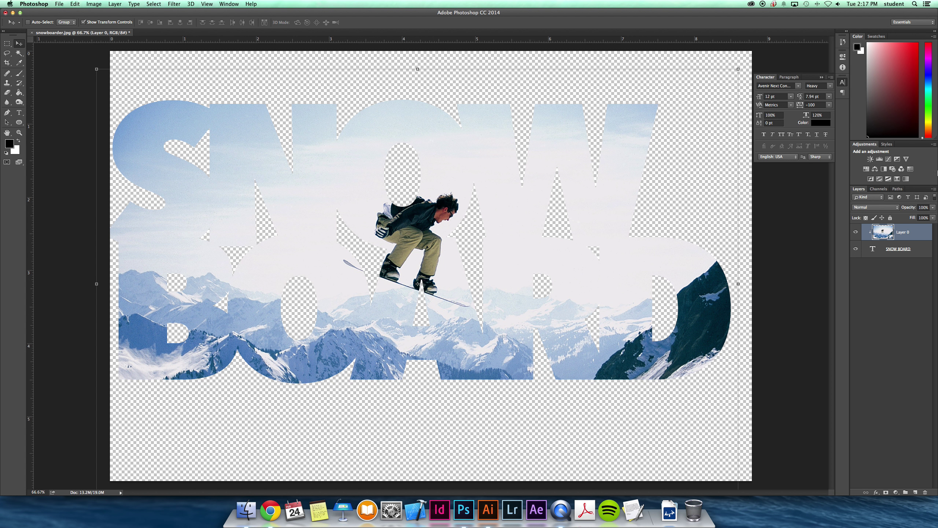
# Add a new Layer 1 beneath SNOW BOARD and fill it with 100% black.
pyautogui.click(916, 492)
pyautogui.moveTo(891, 239); pyautogui.dragTo(885, 274)
pyautogui.click(75, 4)
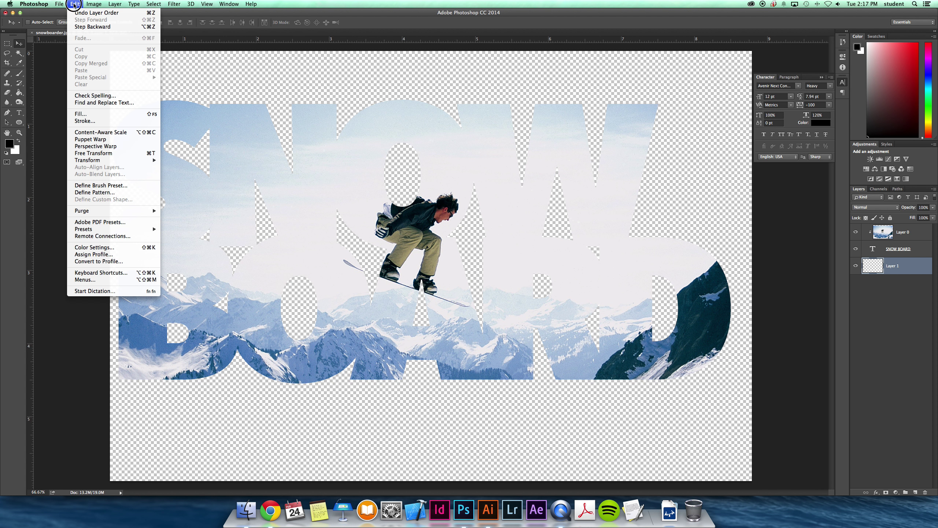
pyautogui.click(82, 115)
pyautogui.click(522, 205)
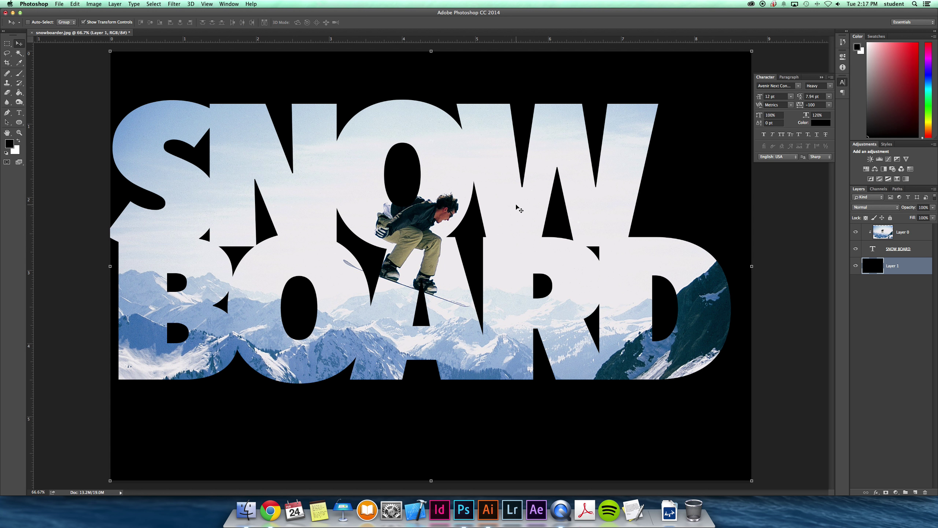
pyautogui.click(898, 250)
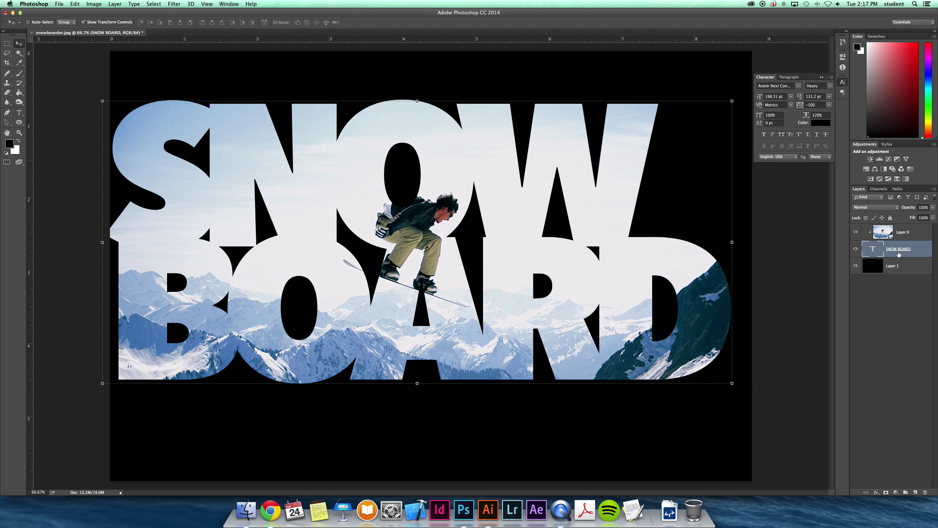
pyautogui.click(878, 493)
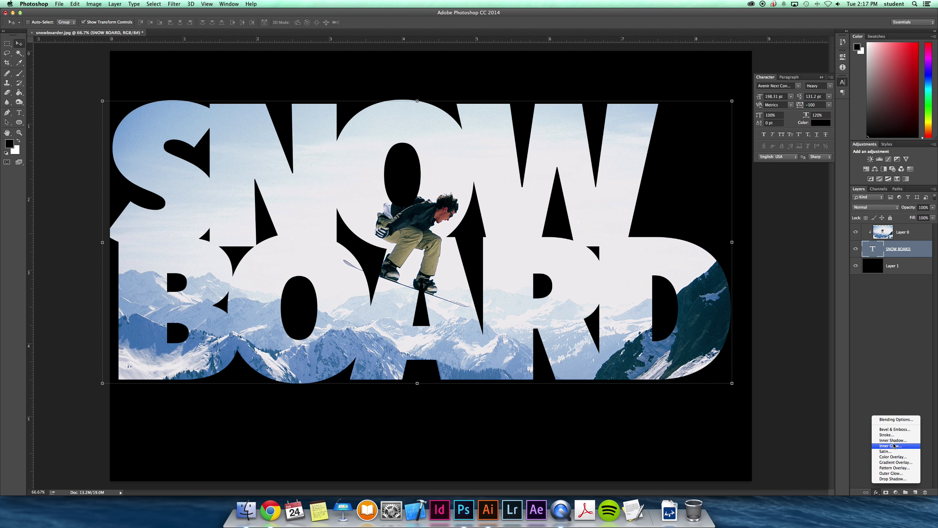
# Add an Outer Glow to the SNOW BOARD text, change its colour, and set blend mode Normal.
pyautogui.click(893, 474)
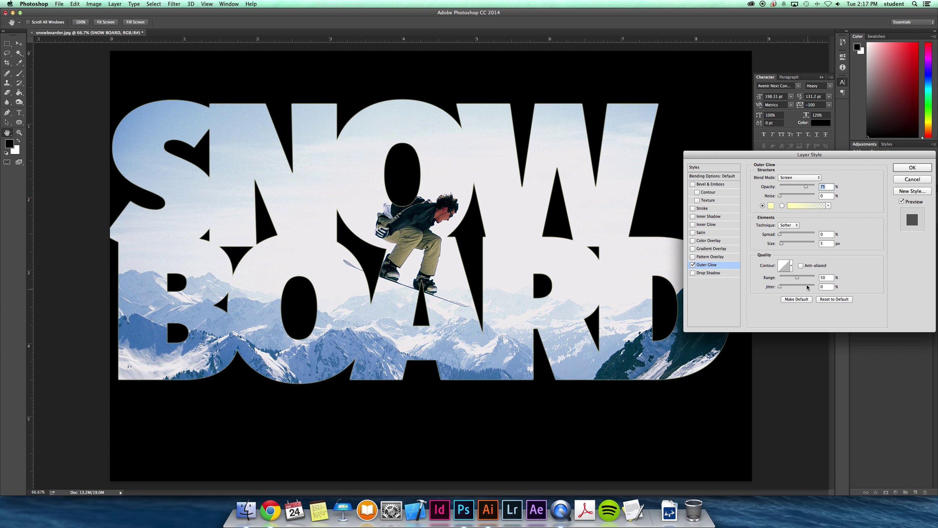
pyautogui.click(770, 206)
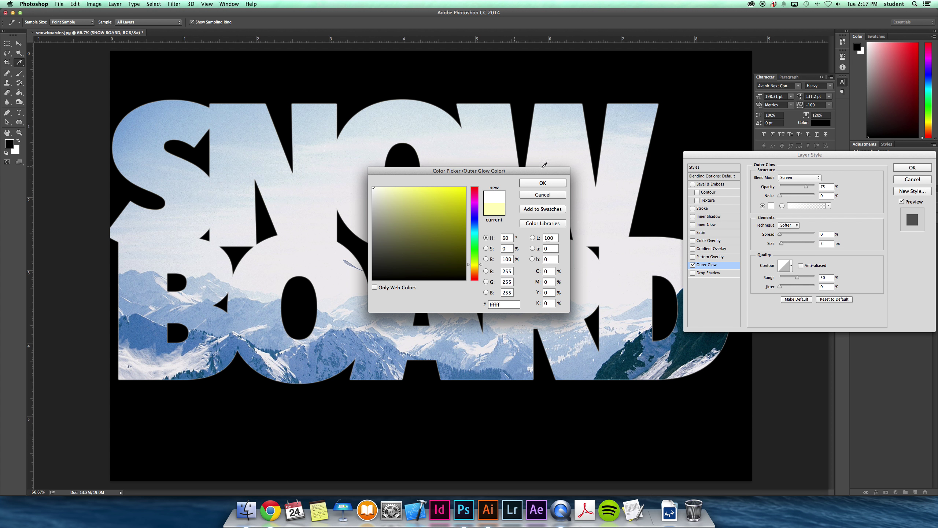
pyautogui.click(543, 183)
pyautogui.click(785, 178)
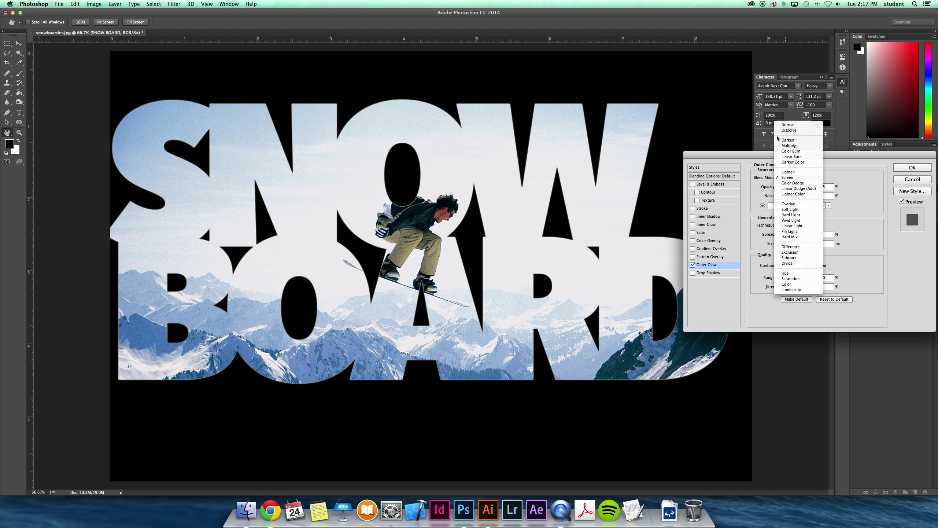
pyautogui.click(789, 130)
pyautogui.click(794, 174)
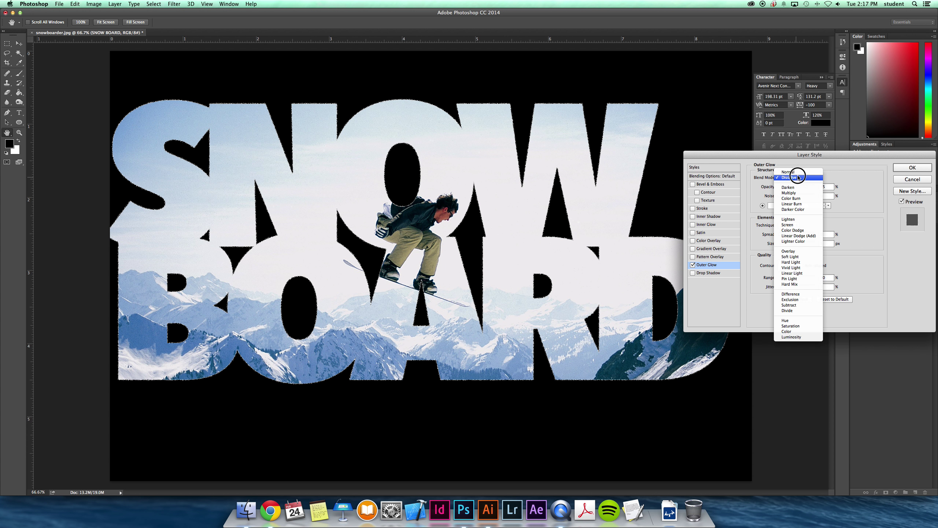
pyautogui.click(794, 177)
pyautogui.click(797, 175)
pyautogui.click(795, 177)
pyautogui.press('Up')
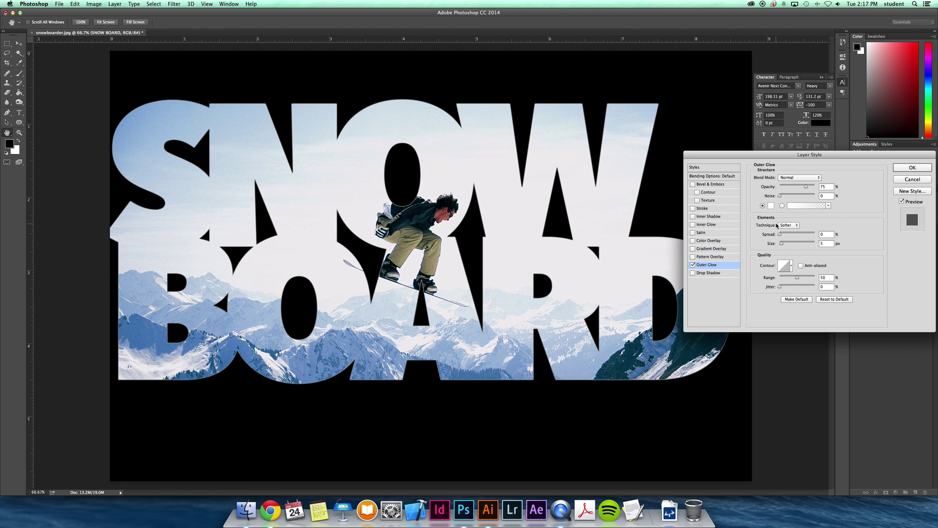
# Set the glow to size 32 px, spread 10, opacity 25%, and apply it.
pyautogui.moveTo(782, 243); pyautogui.dragTo(784, 234)
pyautogui.click(783, 234)
pyautogui.moveTo(806, 186); pyautogui.dragTo(794, 187)
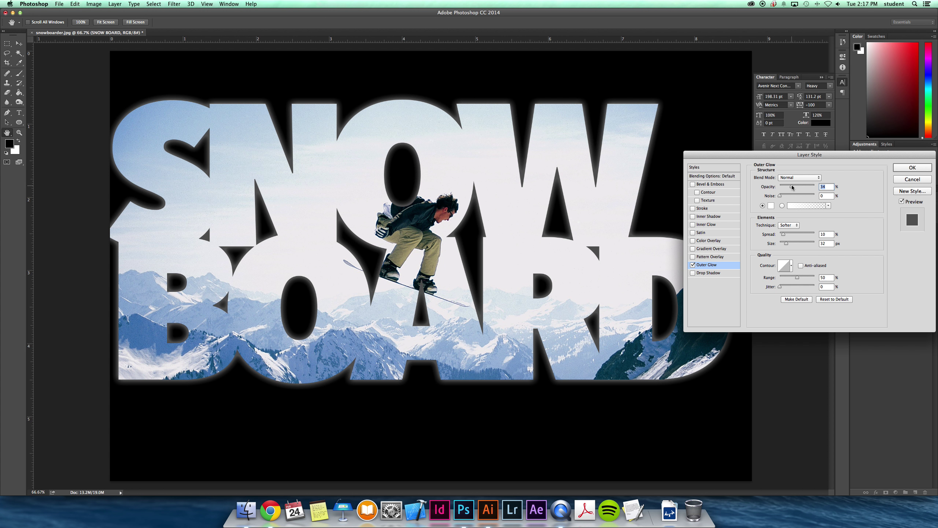
pyautogui.click(913, 168)
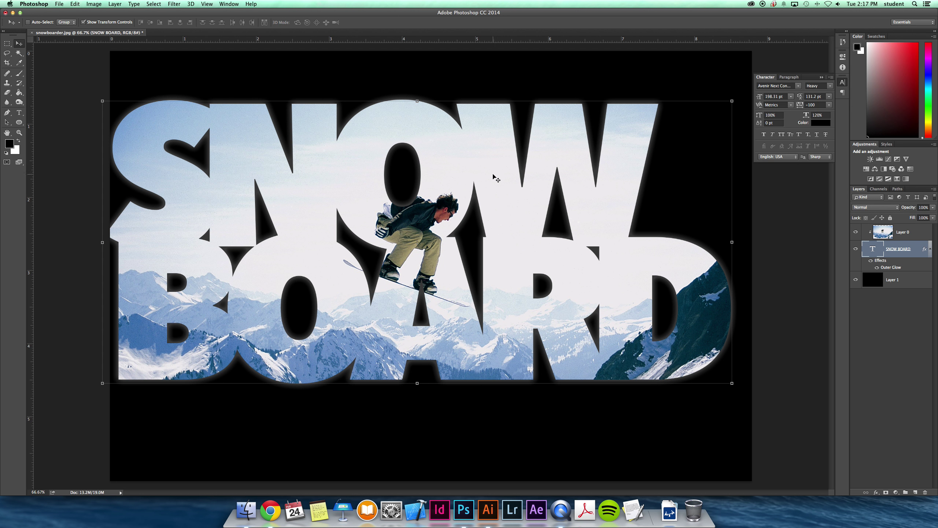
# Apply Hue/Saturation to Layer 0 with Saturation -40 and a slight hue shift toward teal.
pyautogui.click(906, 234)
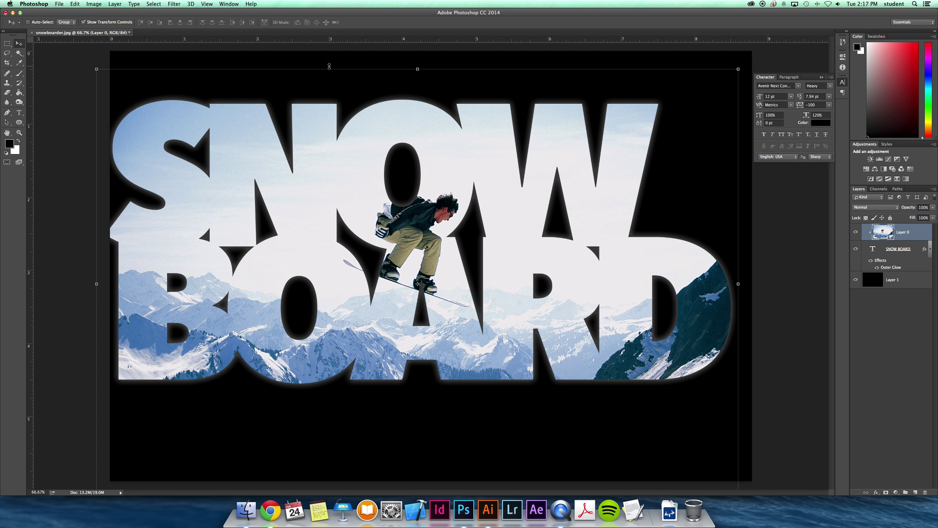
pyautogui.click(114, 3)
pyautogui.moveTo(94, 4)
pyautogui.moveTo(118, 25)
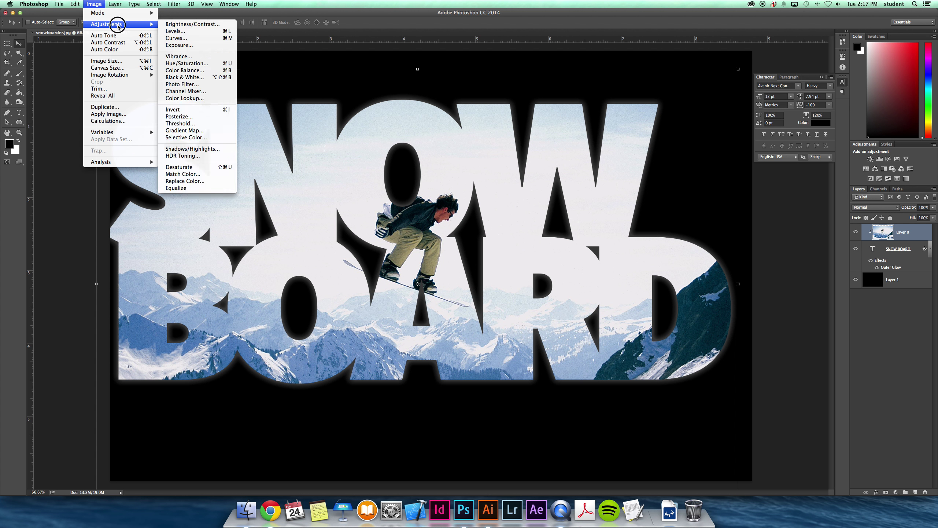
pyautogui.click(184, 63)
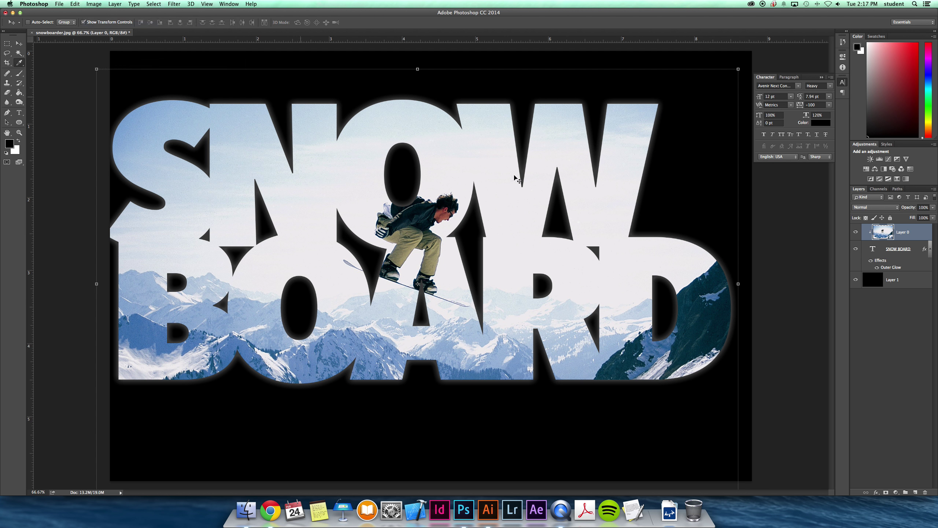
pyautogui.moveTo(768, 232); pyautogui.dragTo(784, 215)
pyautogui.moveTo(746, 214); pyautogui.dragTo(761, 213)
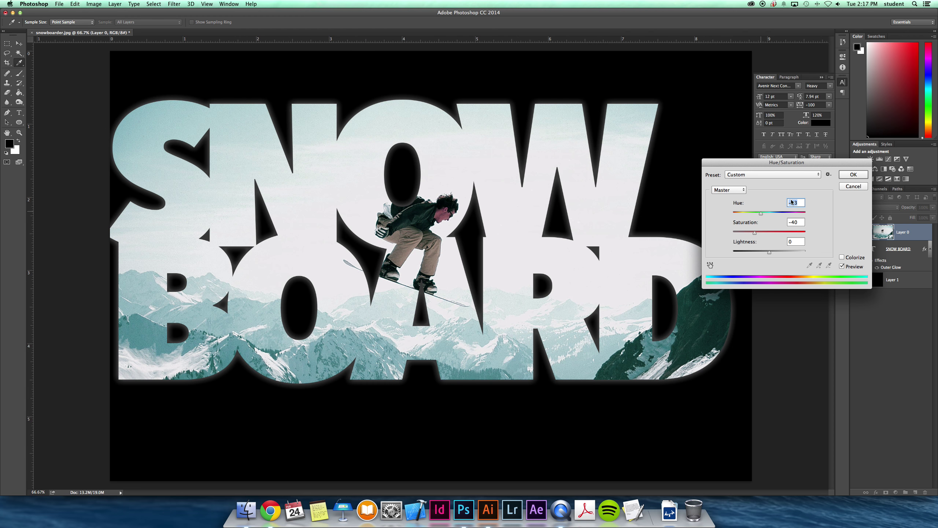
pyautogui.click(863, 171)
pyautogui.press('v')
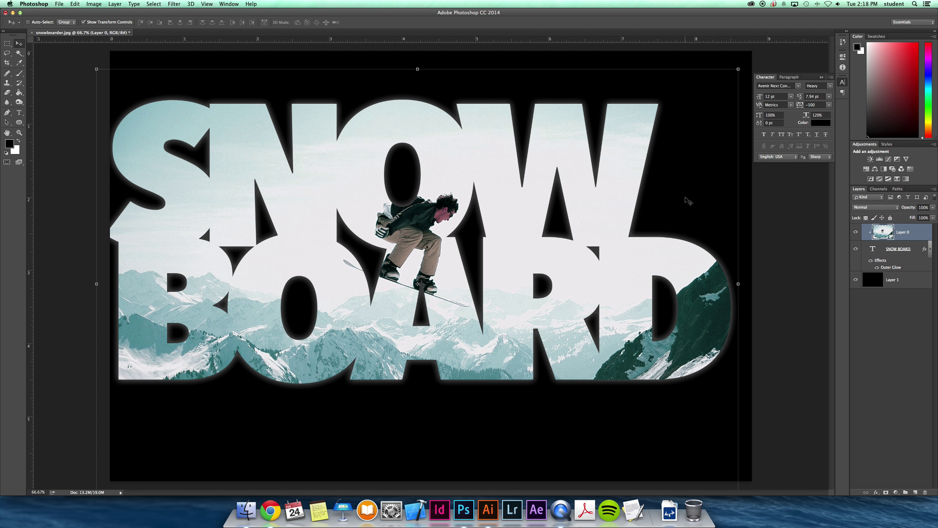